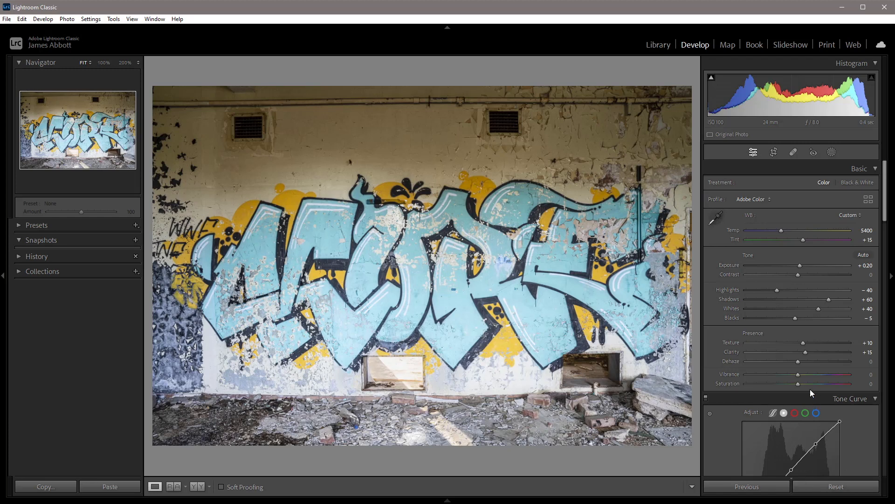
mouse_move(799, 374)
mouse_down()
mouse_move(843, 376)
mouse_move(798, 379)
mouse_up()
drag(797, 384, 857, 392)
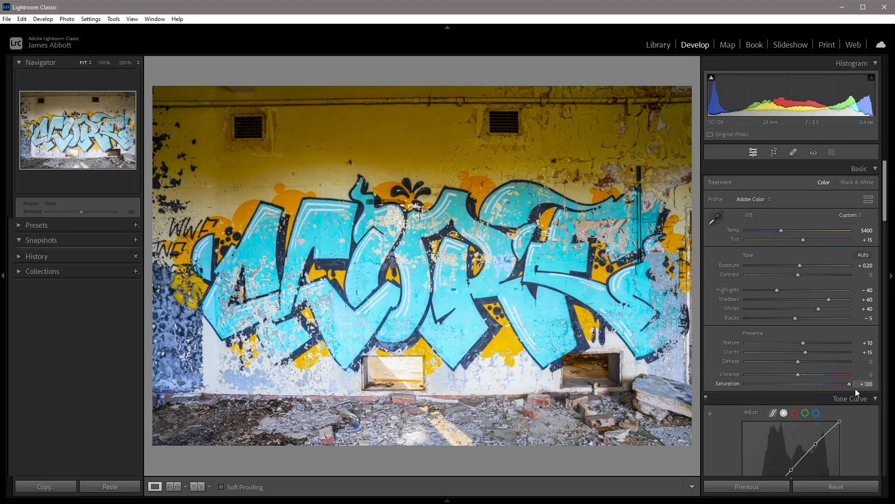
drag(854, 390, 796, 387)
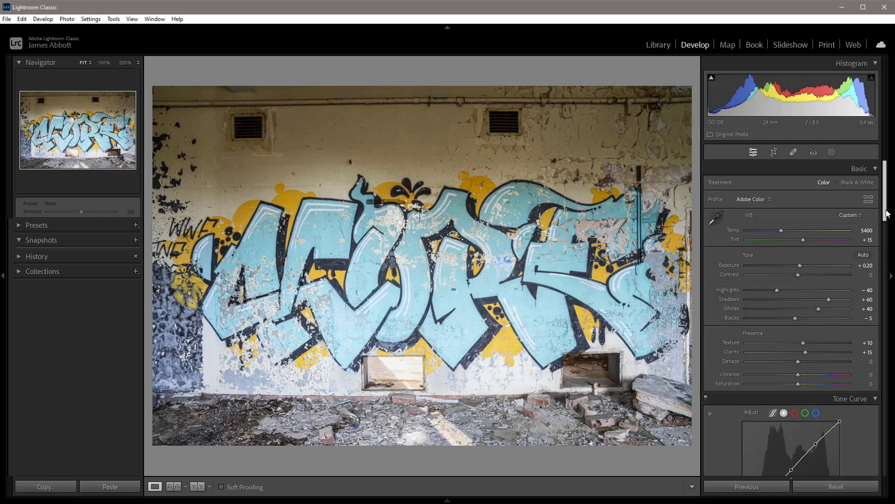
- Set the Yellow saturation to +20 in the HSL adjustments
drag(887, 214, 892, 282)
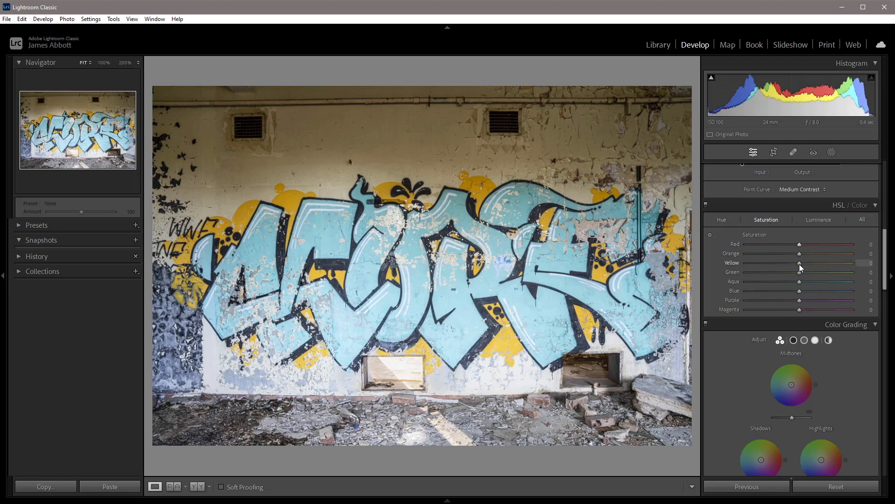
mouse_move(799, 263)
mouse_down()
mouse_move(855, 272)
mouse_move(779, 270)
mouse_move(858, 274)
mouse_move(799, 267)
mouse_up()
drag(805, 264, 824, 267)
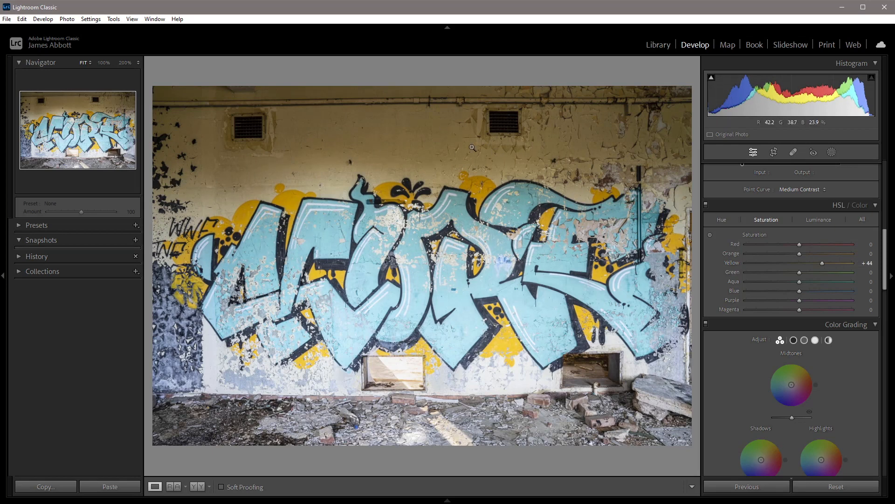
mouse_move(820, 265)
mouse_down()
mouse_move(802, 268)
mouse_move(810, 268)
mouse_up()
- Set the HSL saturation of Aqua to +80 and of Blue to +40
drag(799, 282, 850, 293)
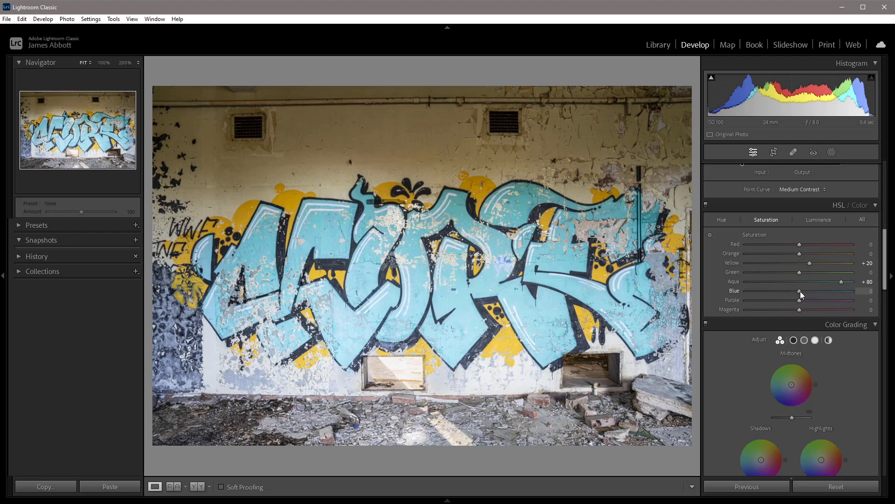
drag(801, 291, 824, 290)
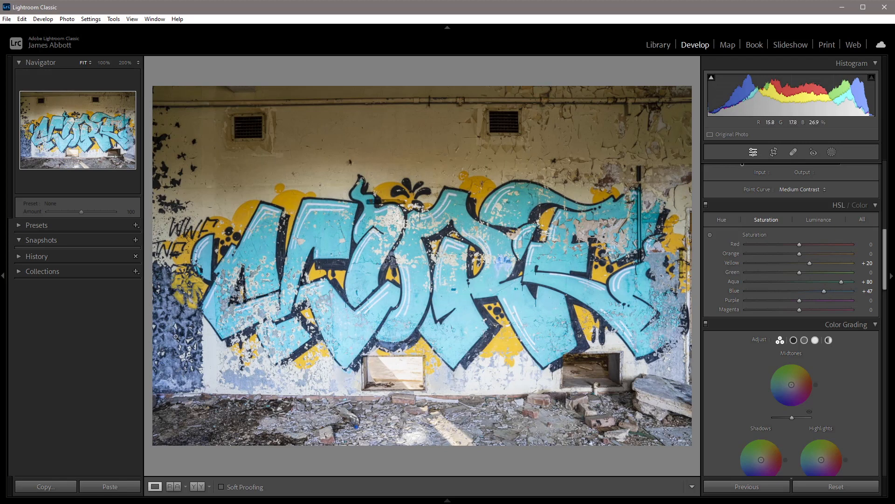
mouse_move(824, 291)
mouse_down()
mouse_move(836, 292)
mouse_move(820, 293)
mouse_up()
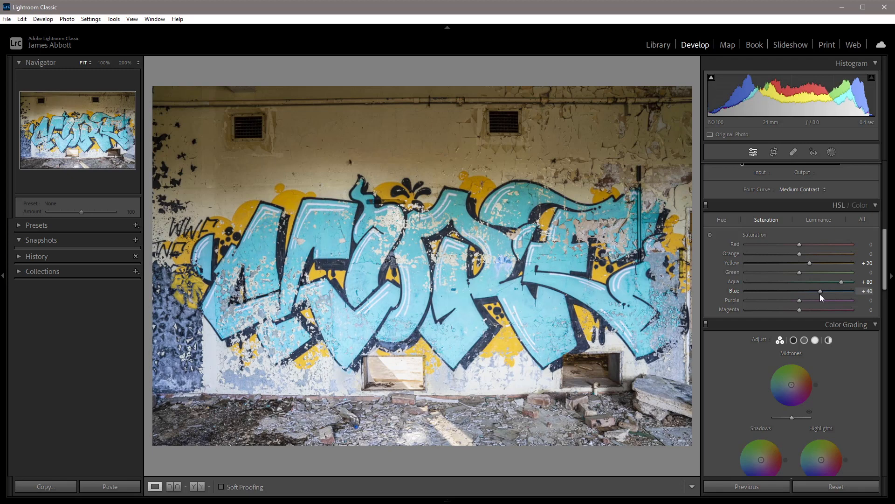
drag(820, 294, 820, 294)
- Set the Red, Purple and Magenta saturation to -60 and compare the photo with and without the HSL adjustments
drag(799, 247, 765, 249)
drag(799, 300, 776, 309)
drag(768, 306, 832, 311)
drag(767, 315, 852, 313)
drag(712, 310, 768, 321)
drag(768, 321, 768, 321)
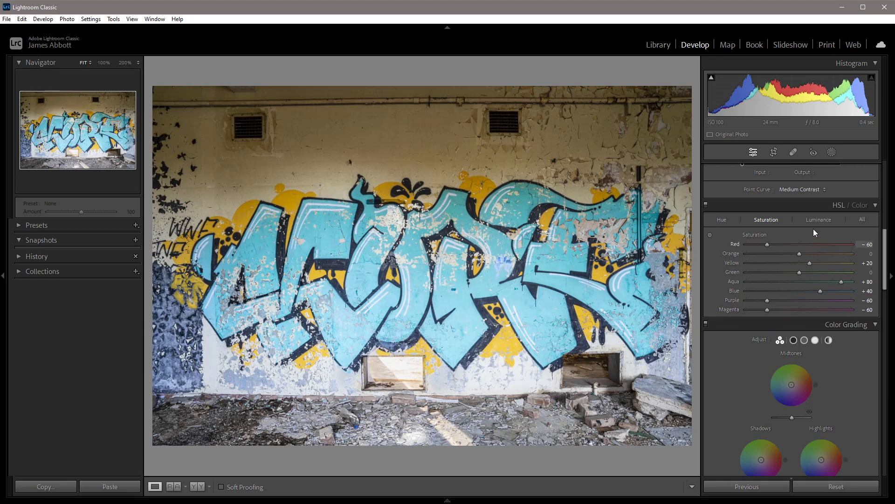
click(706, 205)
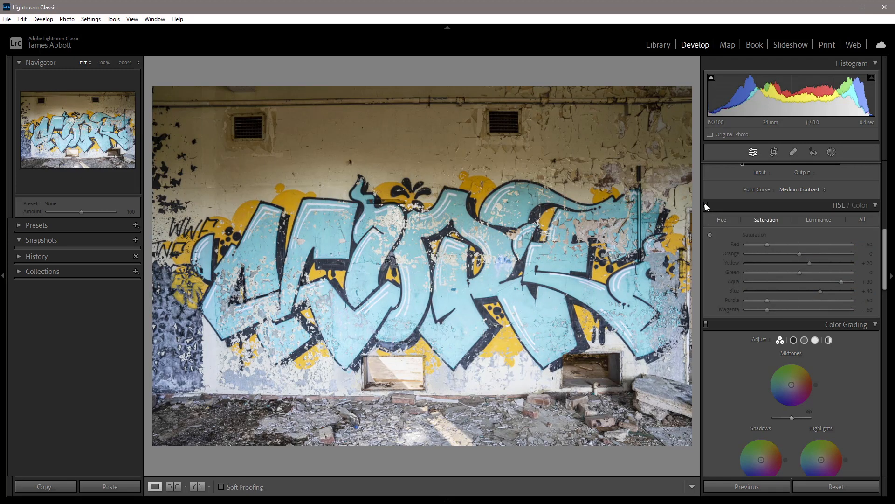
click(705, 204)
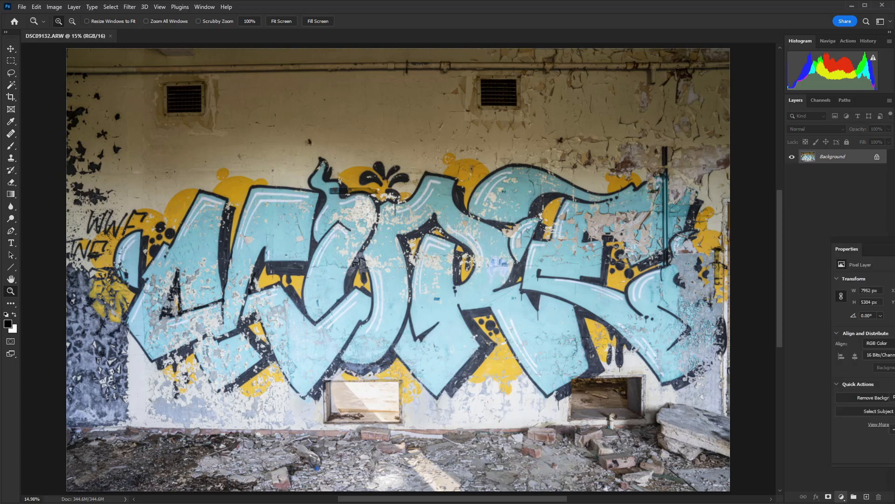
- In Photoshop, add a Hue/Saturation adjustment layer above the Background, test its Master saturation at +100 and return it to 0
drag(853, 245, 706, 109)
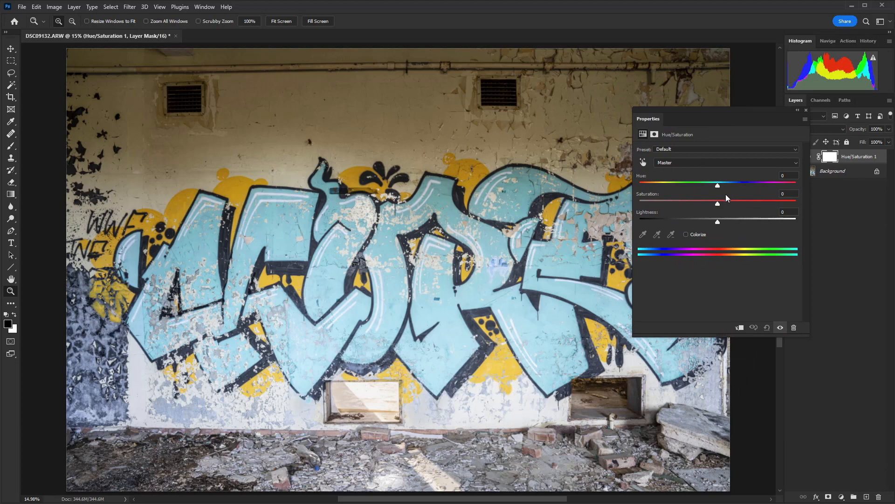
drag(718, 205, 808, 212)
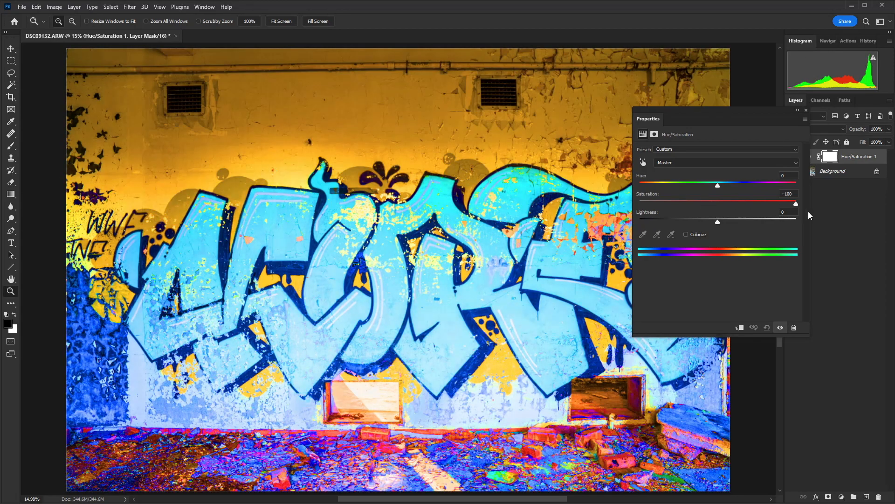
drag(807, 212, 718, 208)
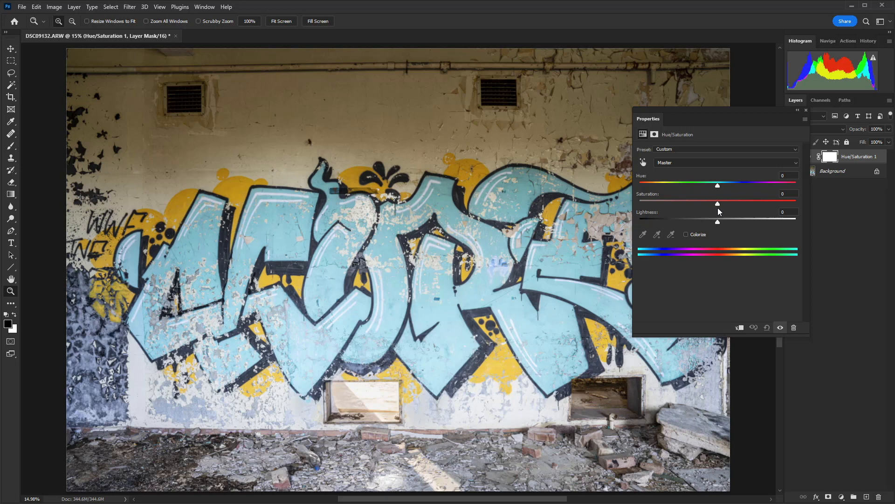
- Set the Yellows saturation to +20 in the Hue/Saturation adjustment and compare the image with and without it
click(723, 166)
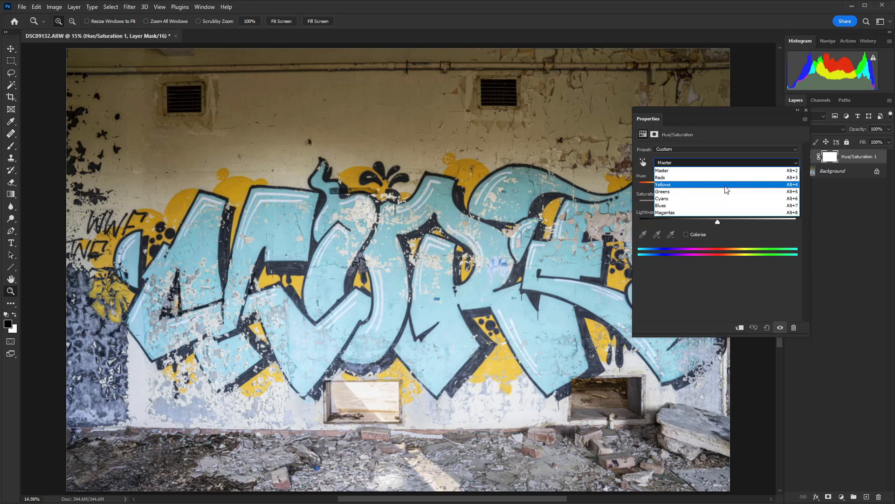
click(726, 186)
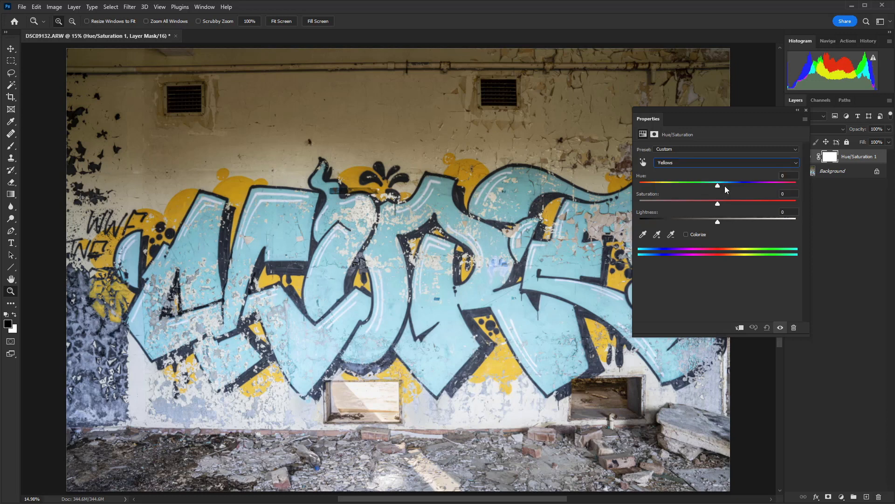
mouse_move(719, 202)
mouse_down()
mouse_move(751, 204)
mouse_move(735, 206)
mouse_up()
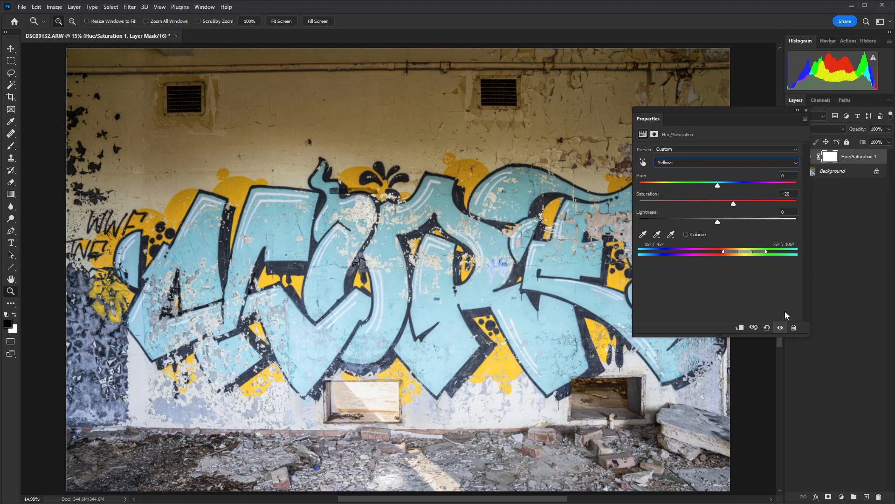
click(780, 328)
click(780, 328)
click(780, 328)
click(780, 328)
- Set the Hue/Saturation layer's saturation to +45 for Cyans and +30 for Blues
click(750, 164)
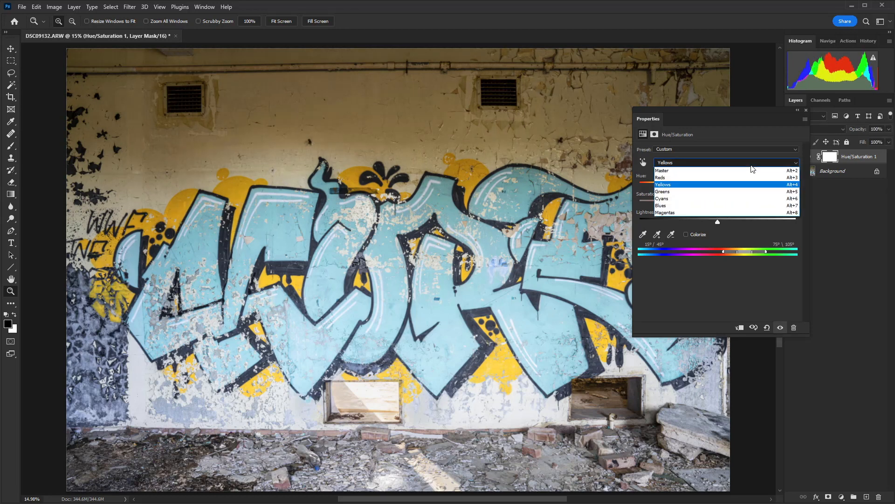
click(745, 199)
drag(718, 204, 753, 205)
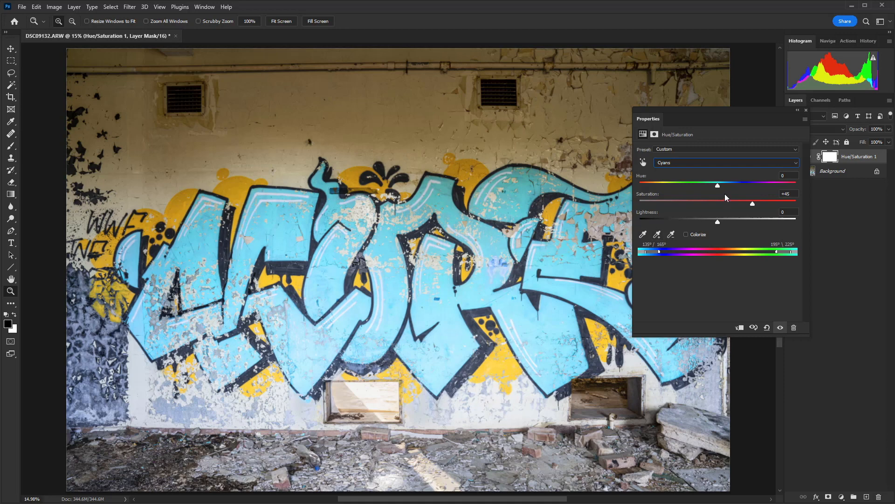
click(737, 163)
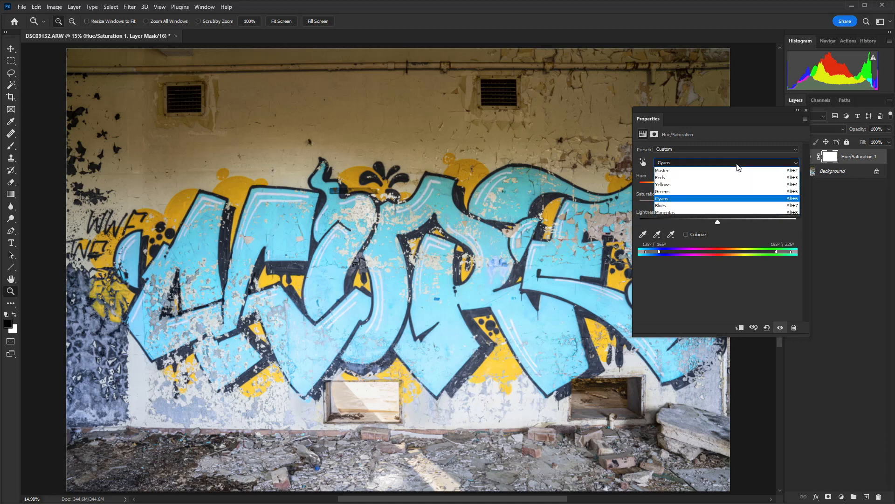
click(730, 205)
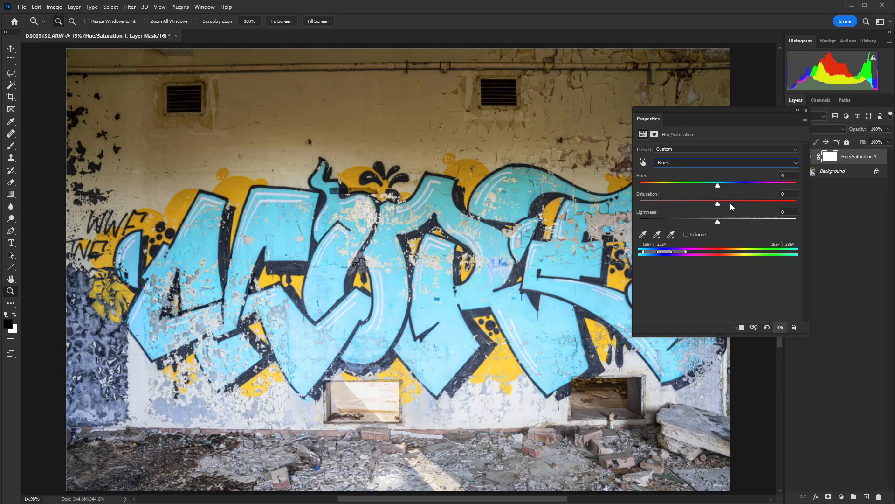
drag(720, 204, 755, 207)
- Reduce the Reds saturation and set the Magentas saturation to -60 in the Hue/Saturation adjustment
click(794, 164)
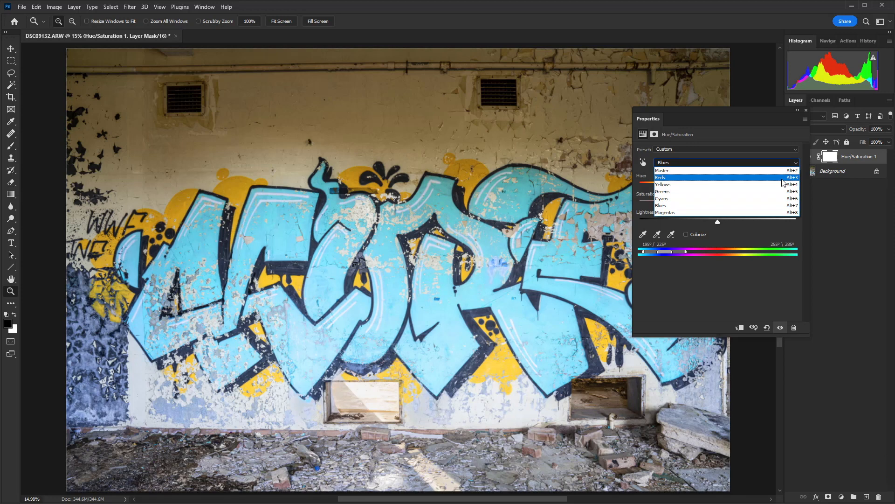
click(783, 178)
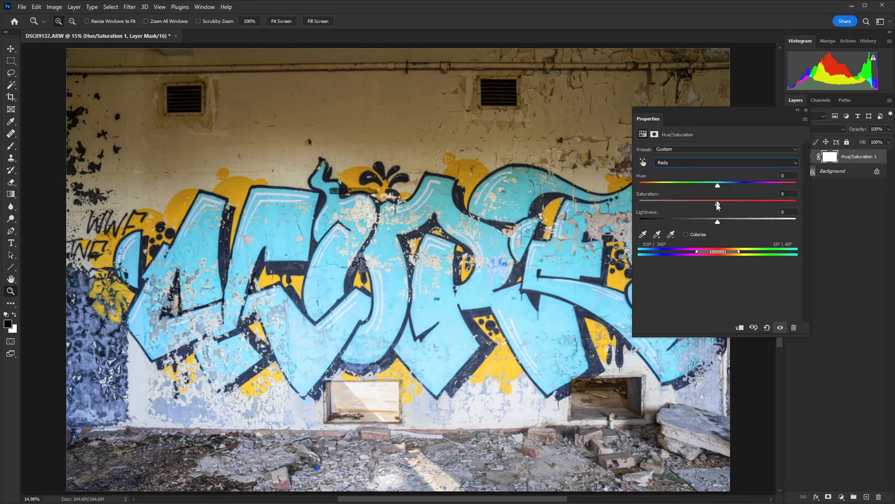
drag(717, 204, 686, 204)
click(781, 164)
click(747, 212)
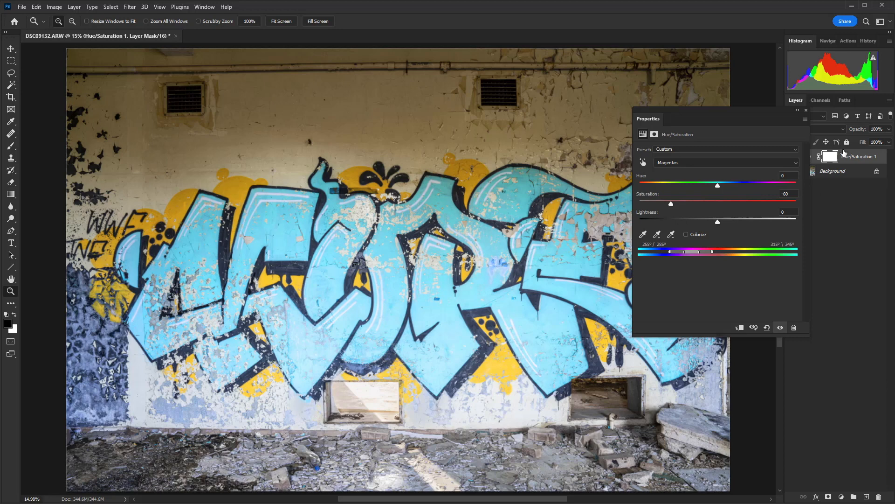
- Adjust the Cyans lightness and set the Blues lightness to -19 in the Hue/Saturation adjustment
click(715, 162)
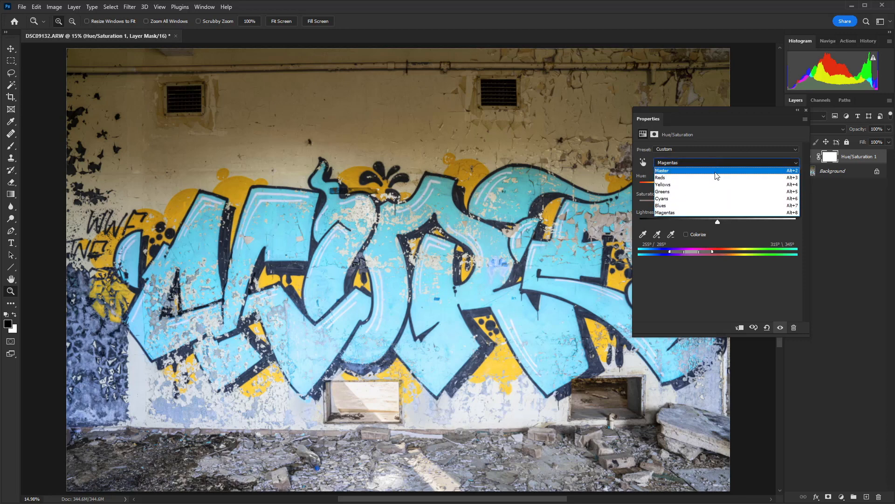
click(709, 199)
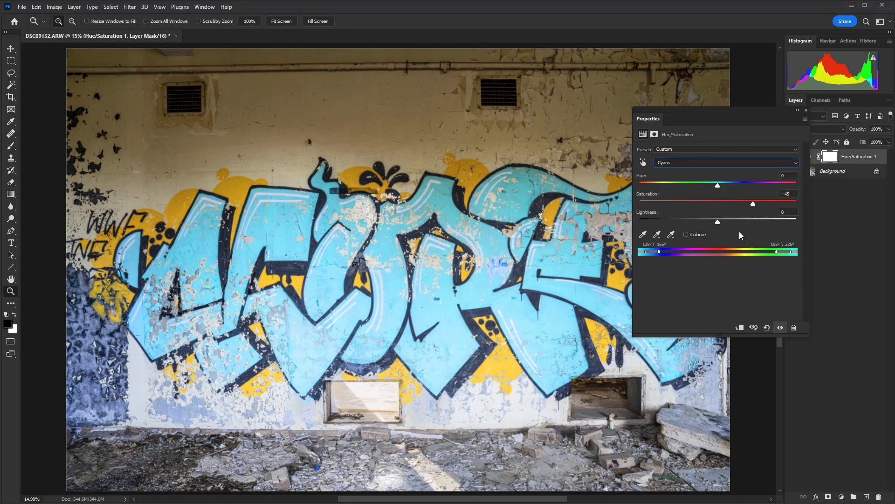
mouse_move(717, 222)
mouse_down()
mouse_move(688, 223)
mouse_move(785, 226)
mouse_move(693, 227)
mouse_move(718, 224)
mouse_up()
click(718, 163)
click(713, 202)
mouse_move(718, 222)
mouse_down()
mouse_move(655, 221)
mouse_move(720, 222)
mouse_move(703, 223)
mouse_up()
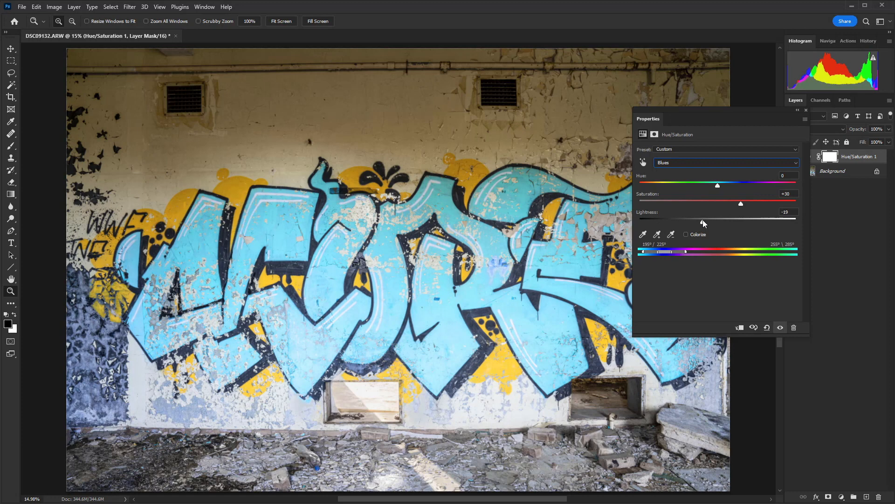